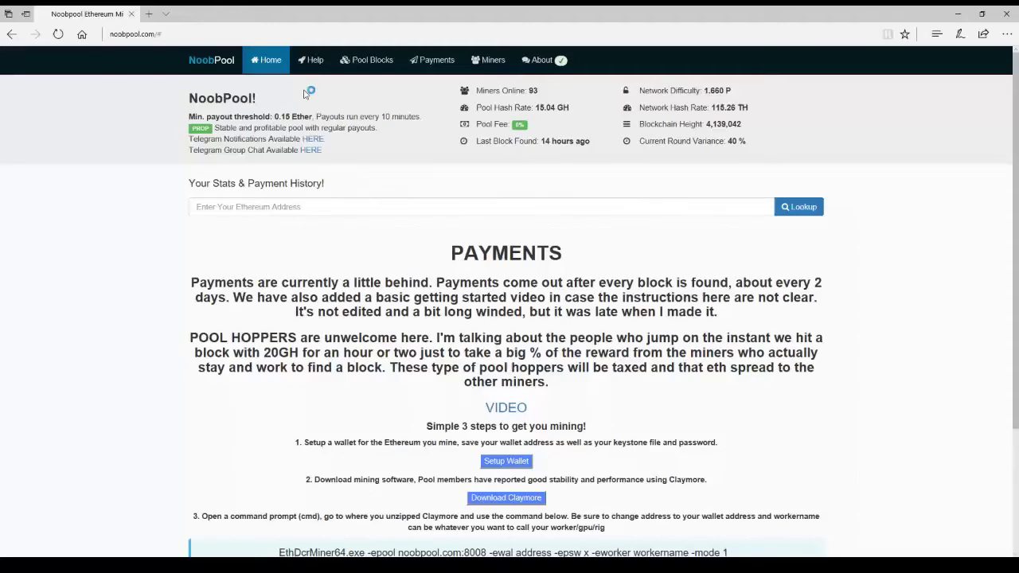
Show NoobPool's list of found pool blocks.
{"action": "left_click", "coordinate": [366, 61]}
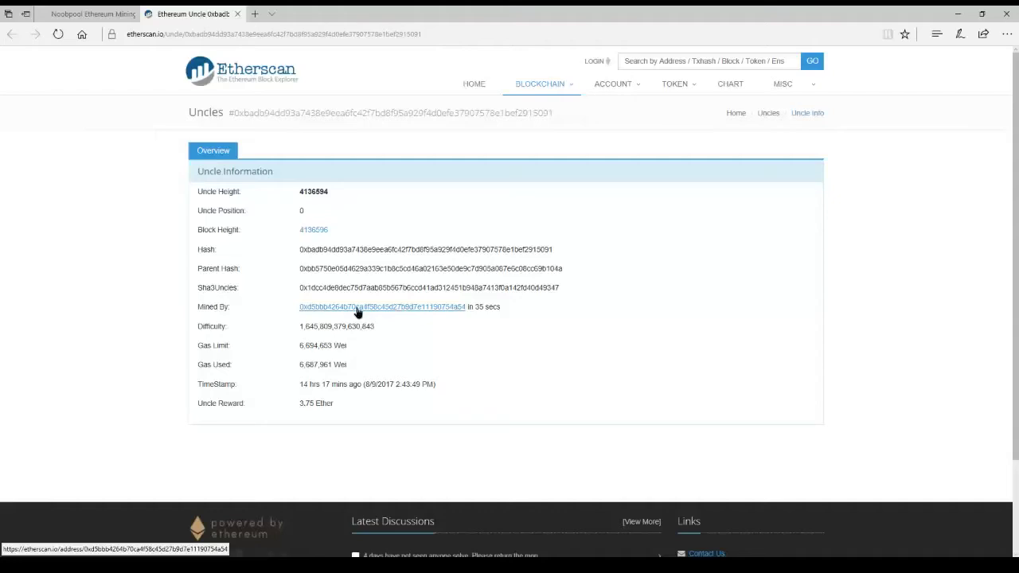
Open the mining address's page and scroll through its 177 transactions.
{"action": "left_click", "coordinate": [357, 309]}
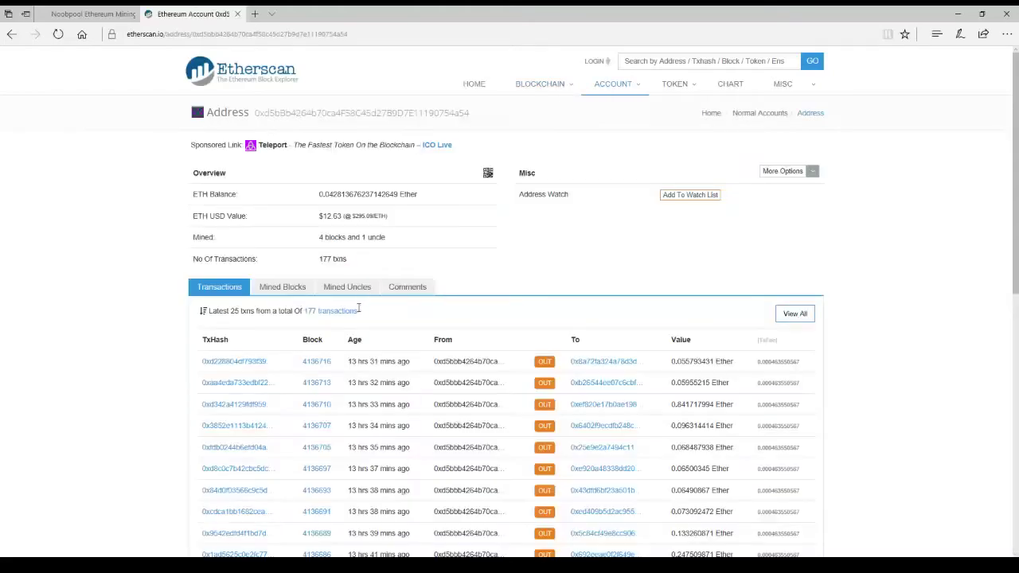
{"action": "scroll", "coordinate": [143, 268], "scroll_direction": "down", "scroll_amount": 1}
{"action": "scroll", "coordinate": [145, 265], "scroll_direction": "down", "scroll_amount": 10}
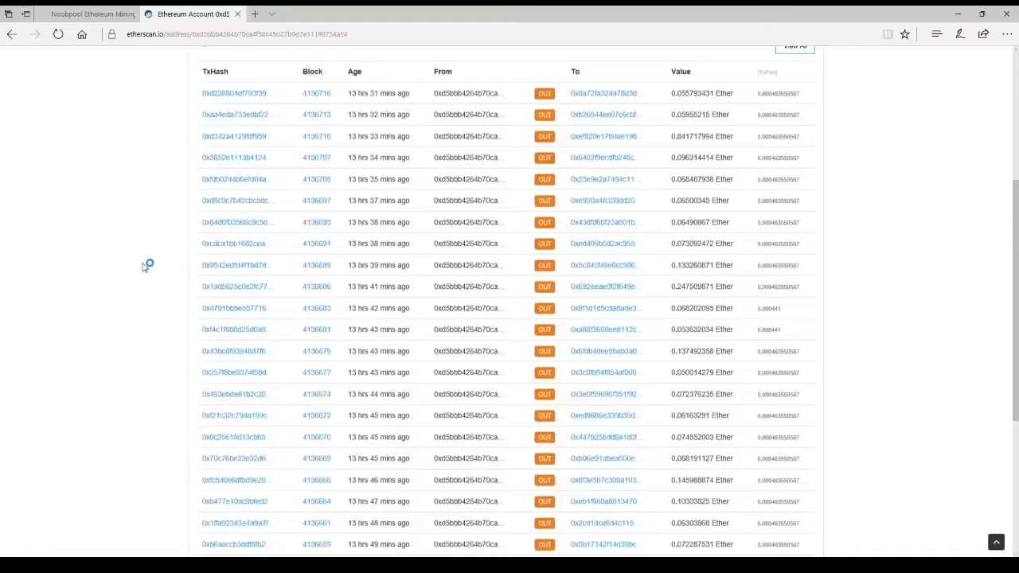
{"action": "scroll", "coordinate": [142, 266], "scroll_direction": "up", "scroll_amount": 8}
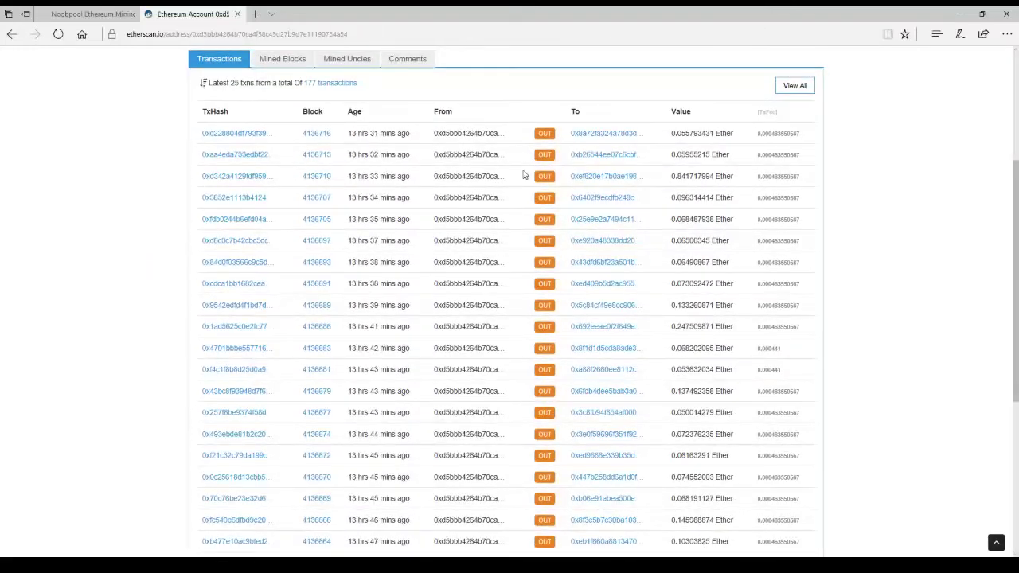
{"action": "scroll", "coordinate": [336, 223], "scroll_direction": "up", "scroll_amount": 3}
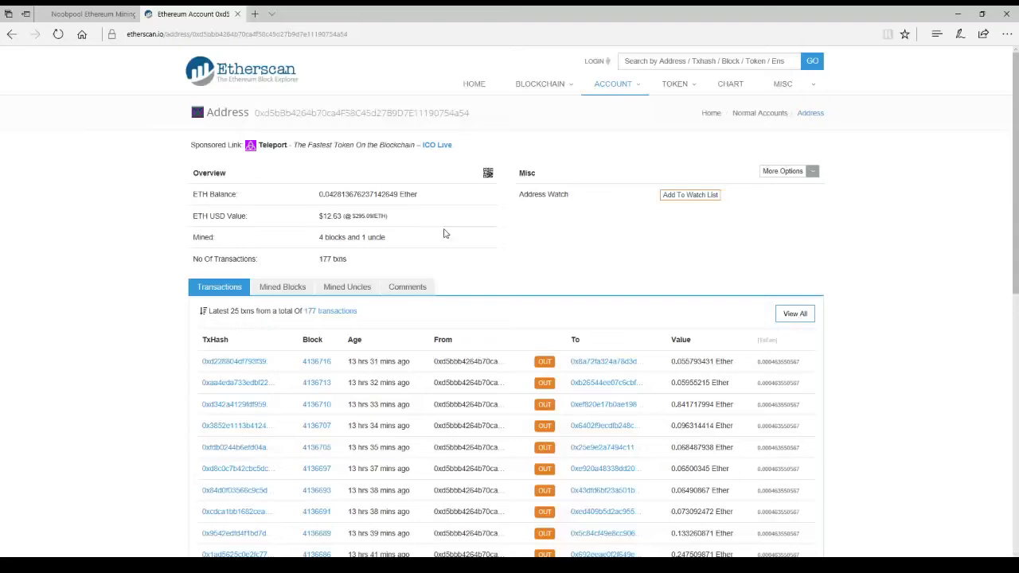
Start watching the address, reach the registration form, and enter a new user name.
{"action": "left_click", "coordinate": [686, 195]}
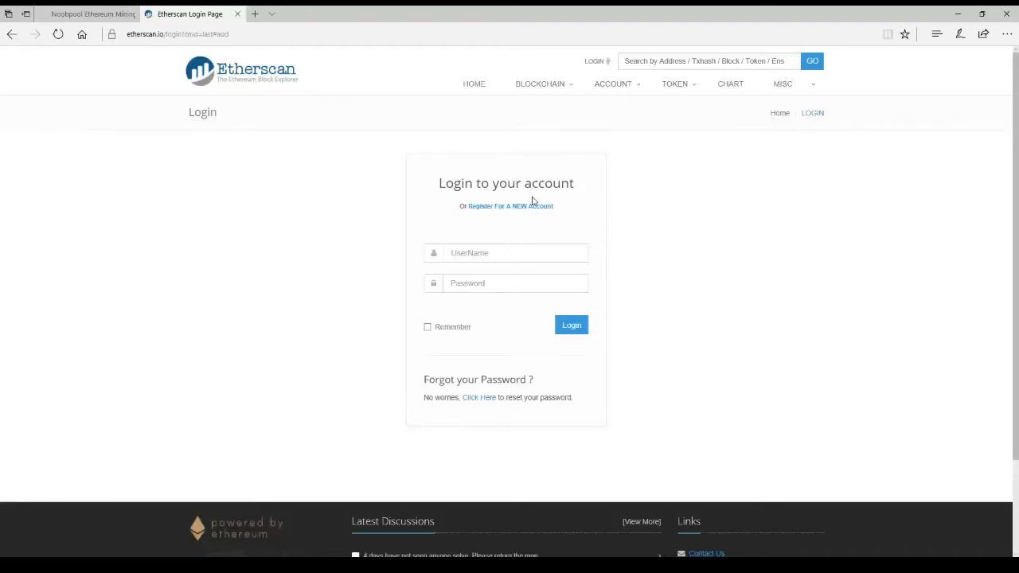
{"action": "left_click", "coordinate": [500, 208]}
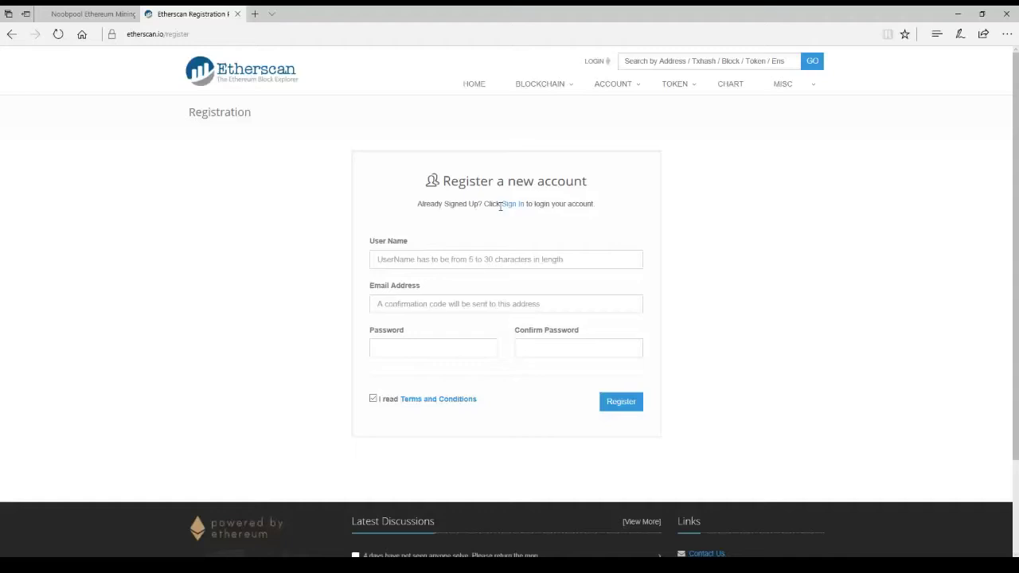
{"action": "left_click", "coordinate": [503, 260]}
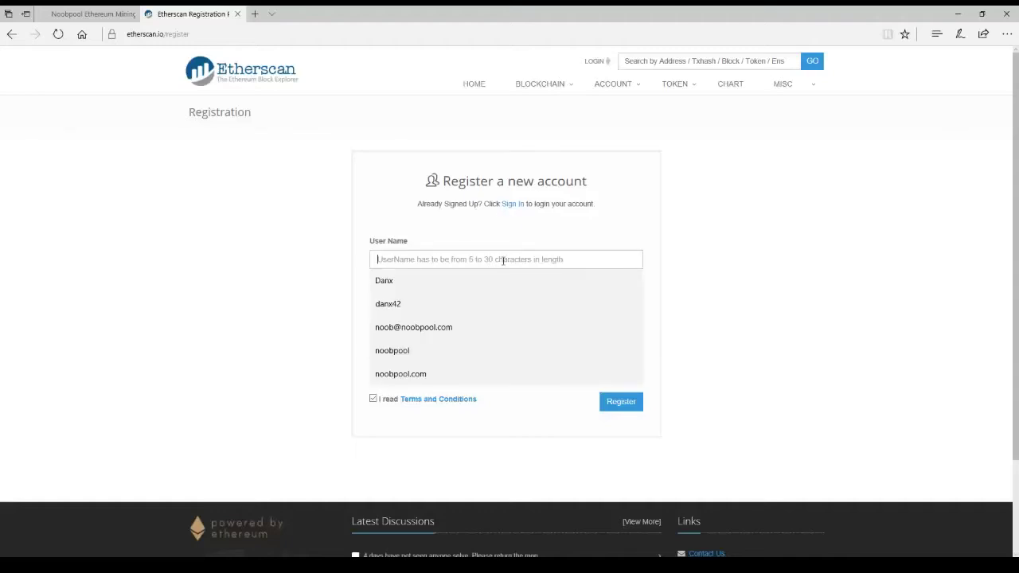
{"action": "type", "text": "nooob"}
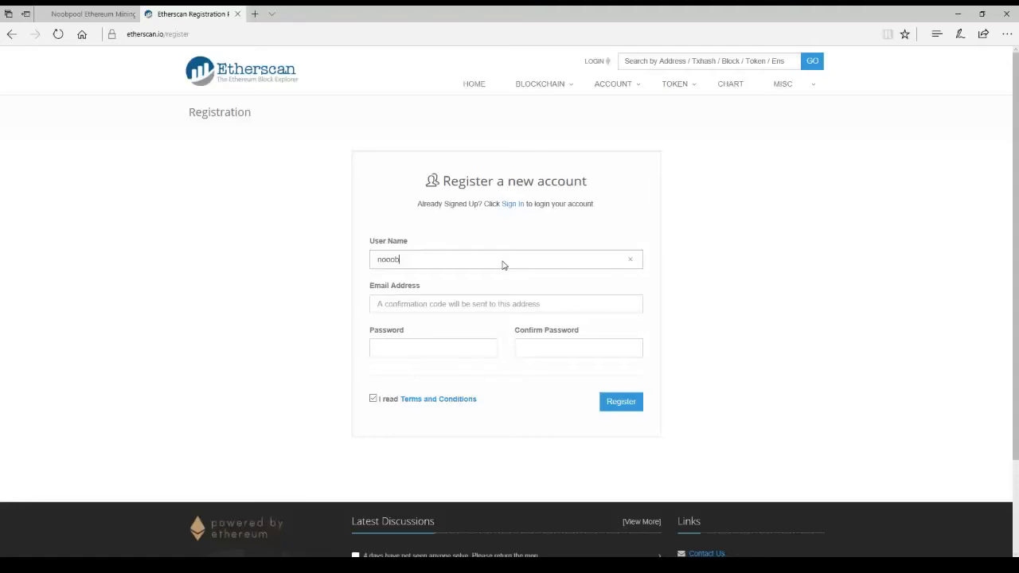
{"action": "type", "text": "pooo"}
{"action": "key", "text": "BackSpace"}
{"action": "type", "text": "l"}
Fill in the saved pool e-mail address and enter the new password twice.
{"action": "left_click", "coordinate": [572, 302]}
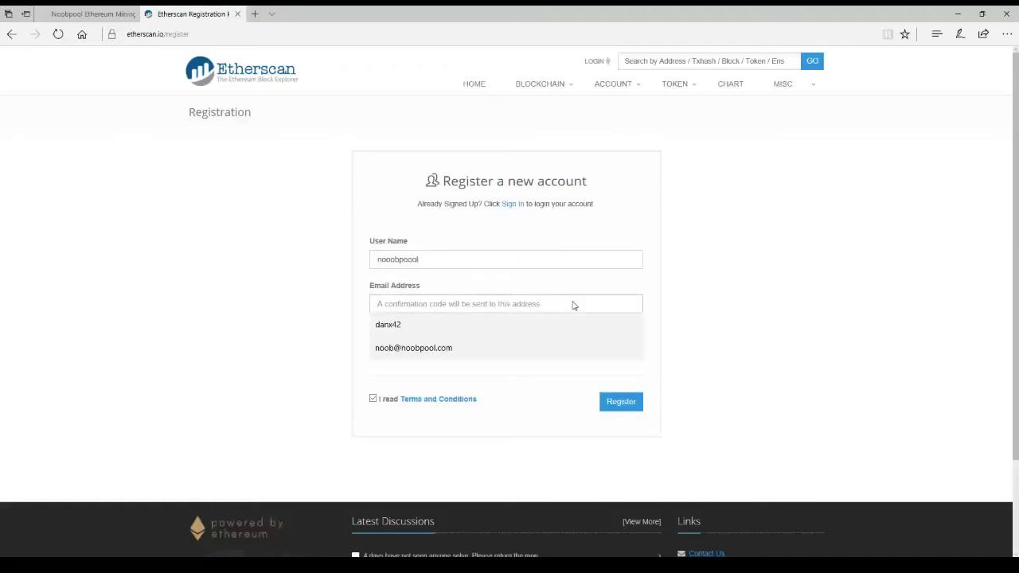
{"action": "key", "text": "Down"}
{"action": "key", "text": "Down"}
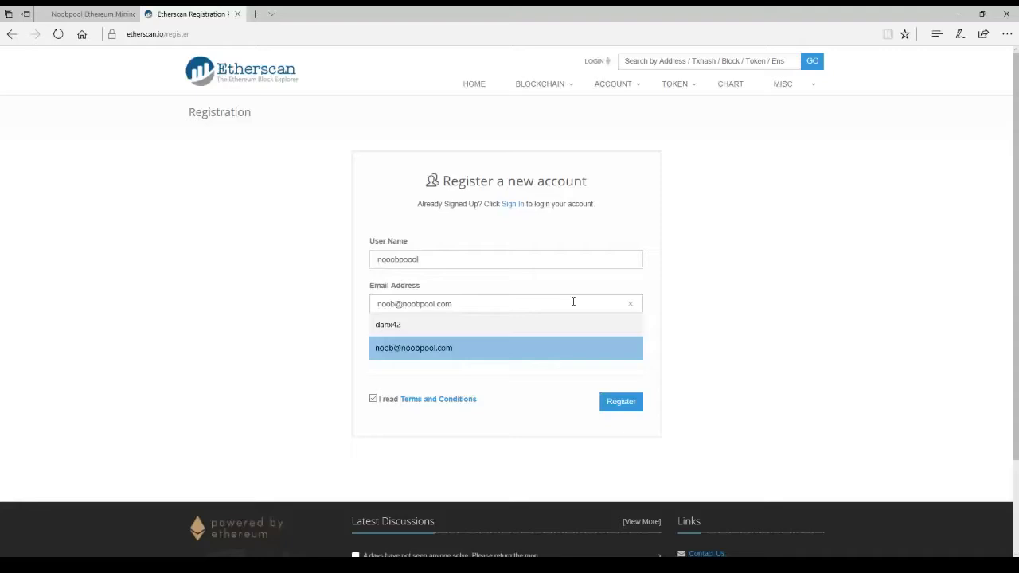
{"action": "key", "text": "Return"}
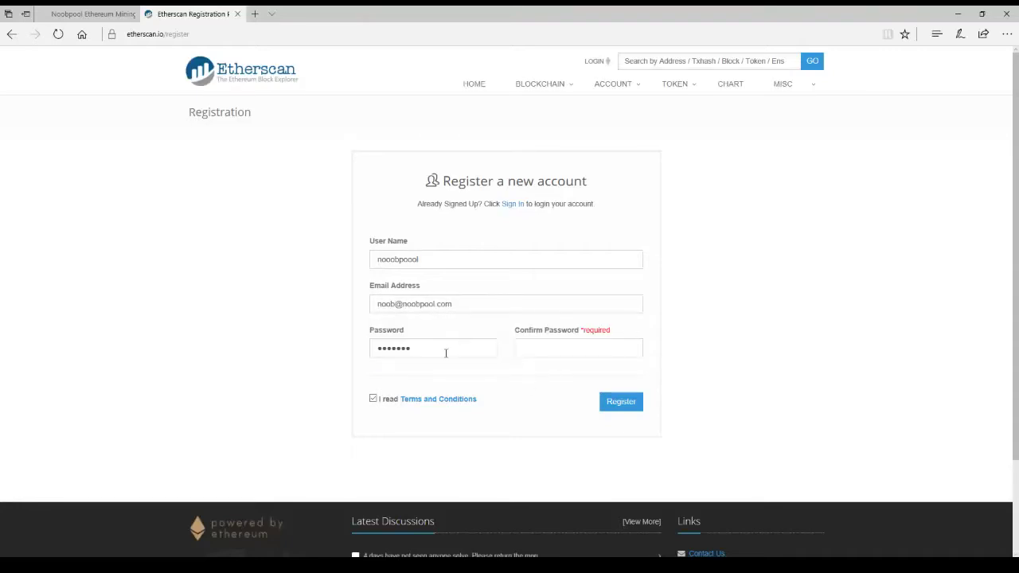
{"action": "left_click_drag", "start_coordinate": [446, 353], "coordinate": [271, 358]}
{"action": "type", "text": "•••••••••"}
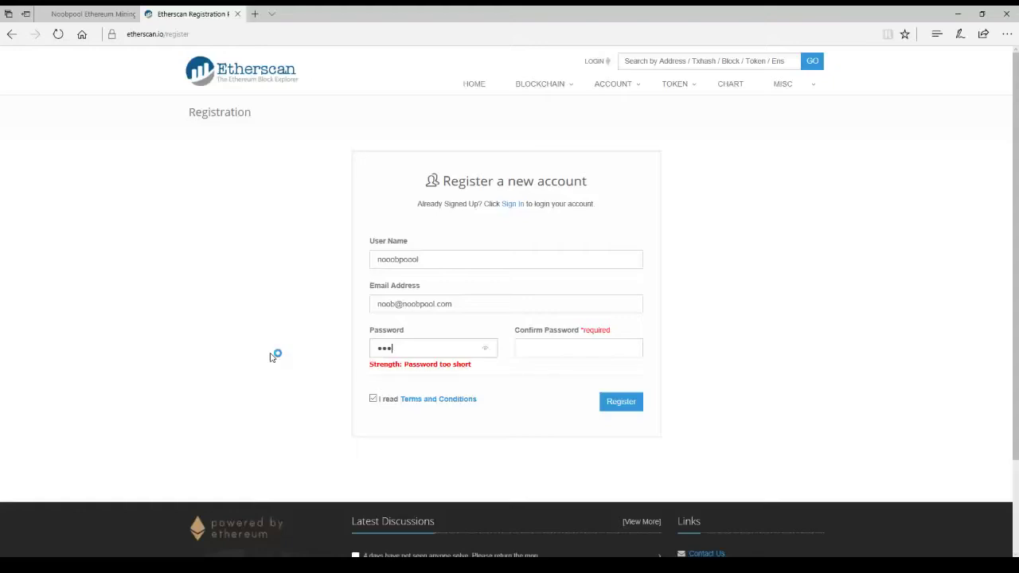
{"action": "key", "text": "Tab"}
{"action": "type", "text": "•••••••••"}
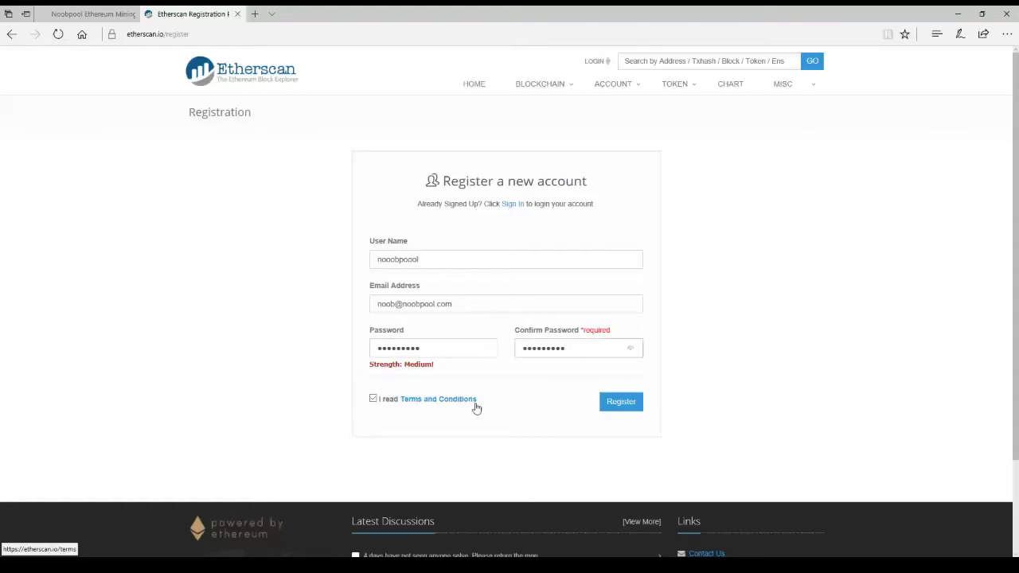
Submit the registration and open the e-mail confirmation page reporting Success.
{"action": "left_click", "coordinate": [620, 402]}
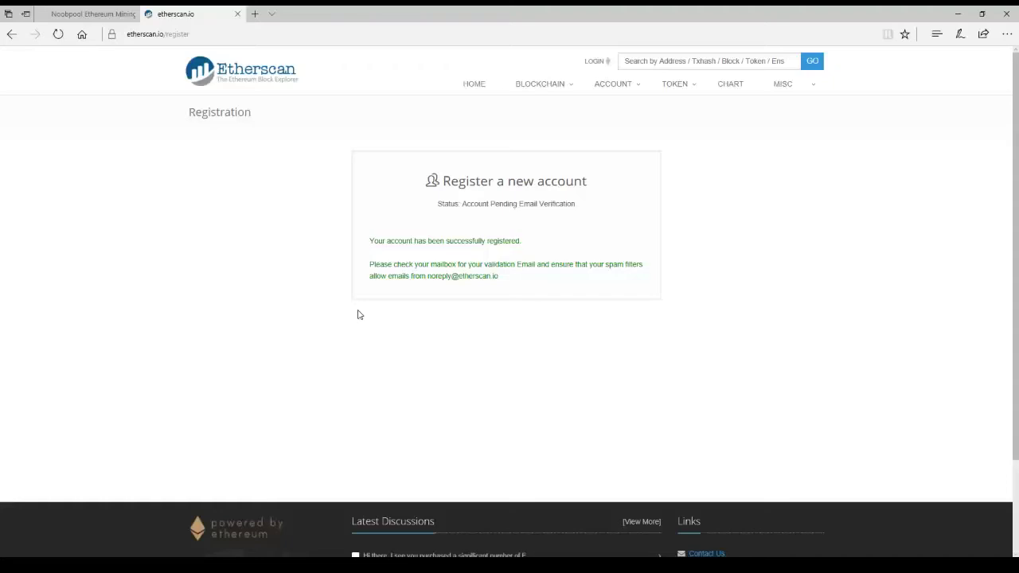
{"action": "left_click", "coordinate": [317, 18]}
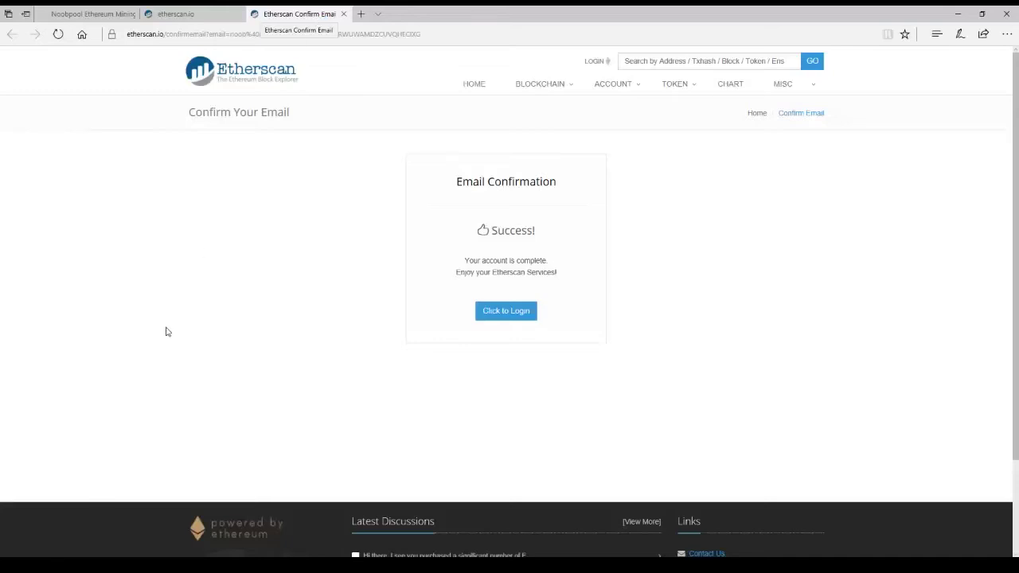
Log in with the new account's user name and password.
{"action": "left_click", "coordinate": [495, 318]}
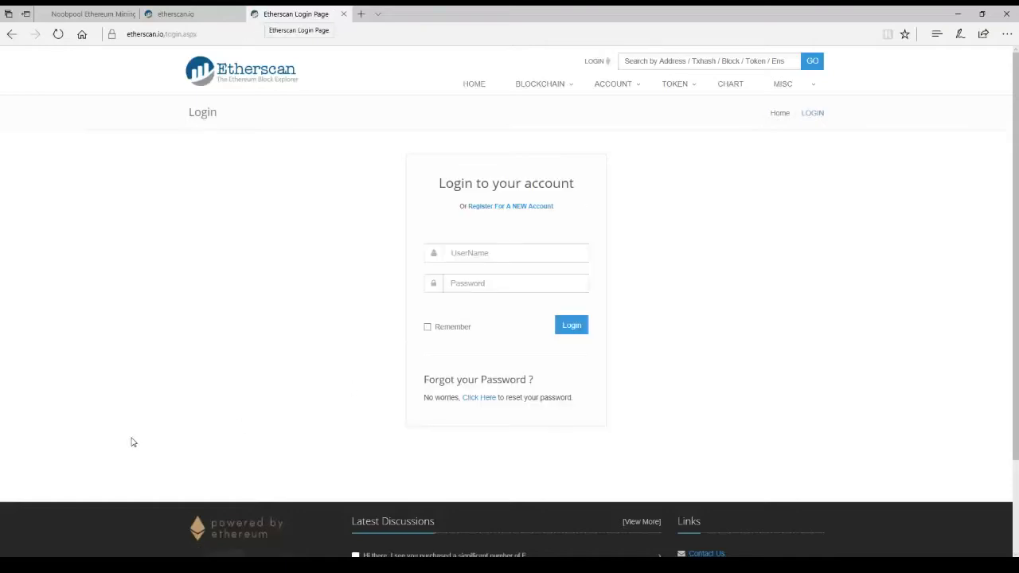
{"action": "left_click", "coordinate": [516, 254]}
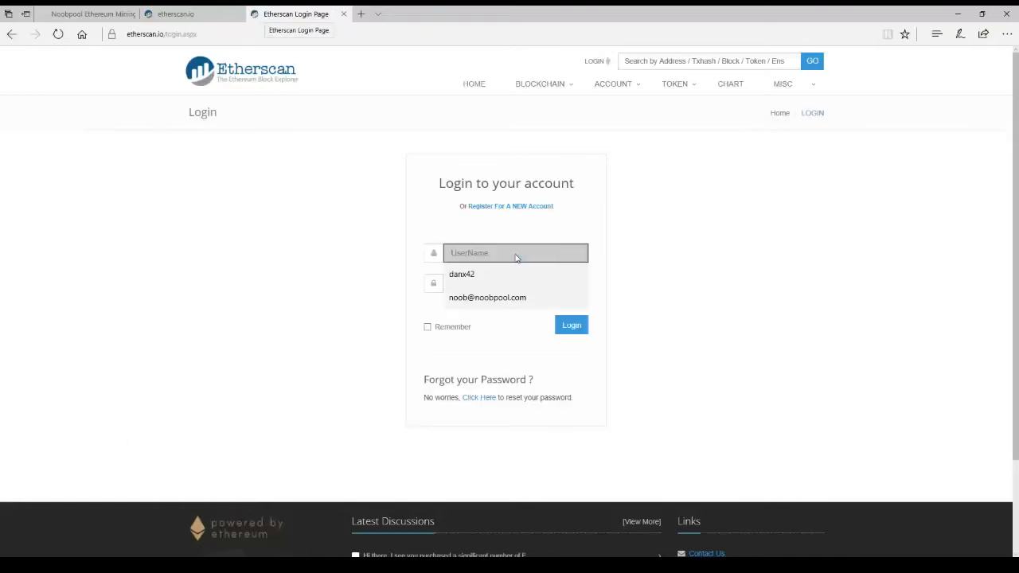
{"action": "type", "text": "nooo"}
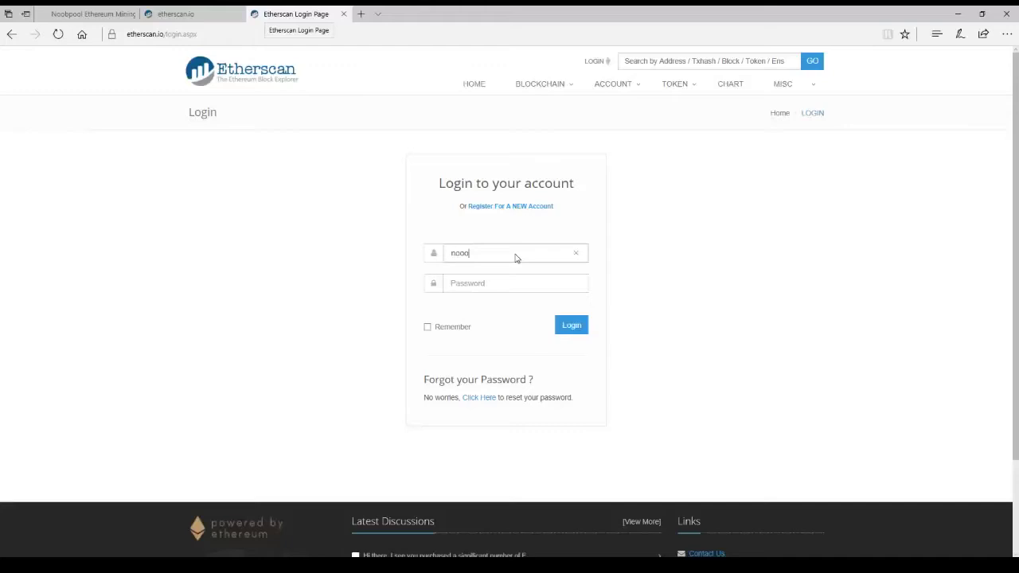
{"action": "type", "text": "bpoo*********"}
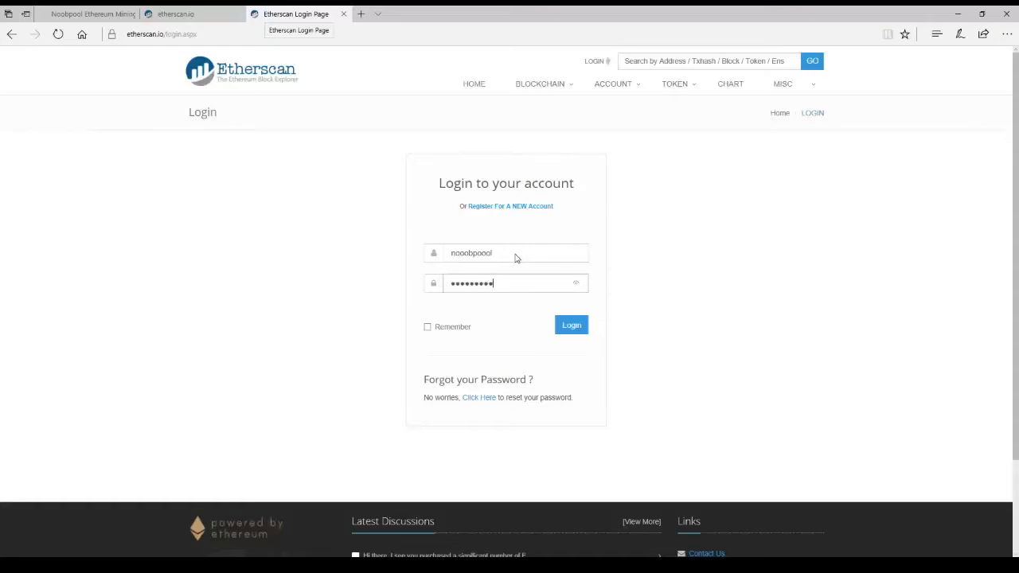
{"action": "left_click", "coordinate": [572, 327]}
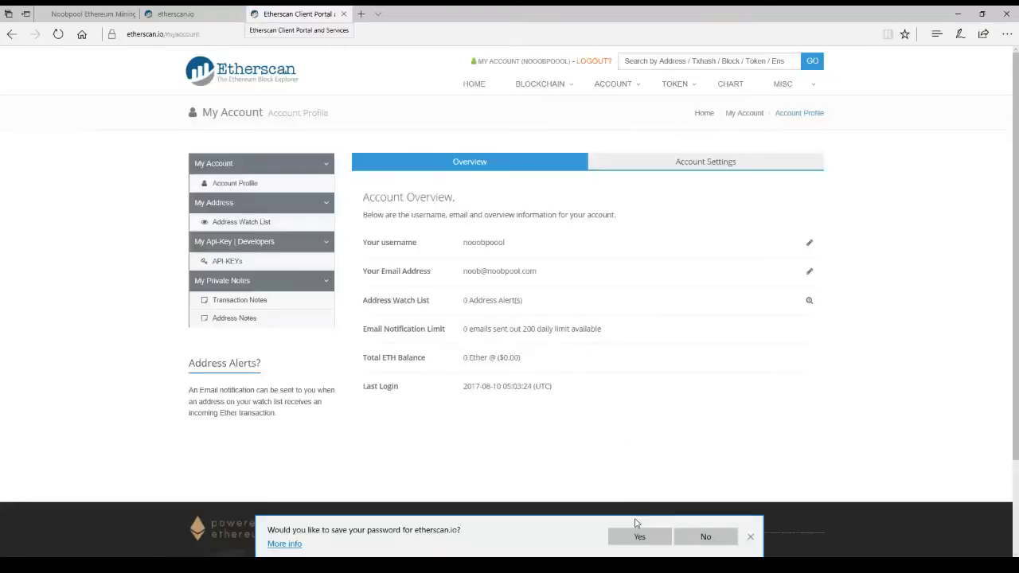
Decline saving the password, close the old registration tab, and reopen the mining address page.
{"action": "left_click", "coordinate": [706, 538]}
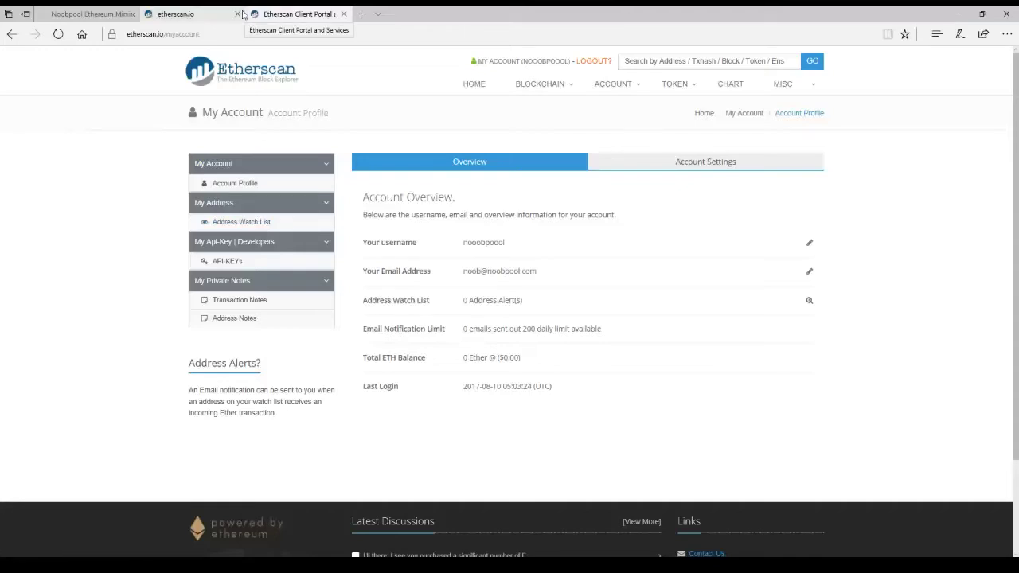
{"action": "left_click", "coordinate": [182, 13]}
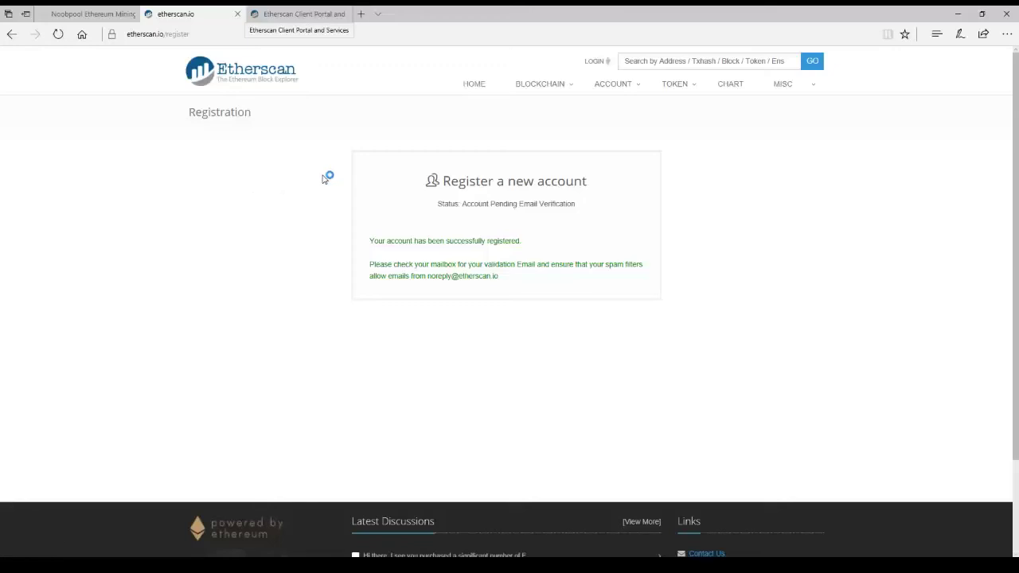
{"action": "left_click", "coordinate": [238, 14]}
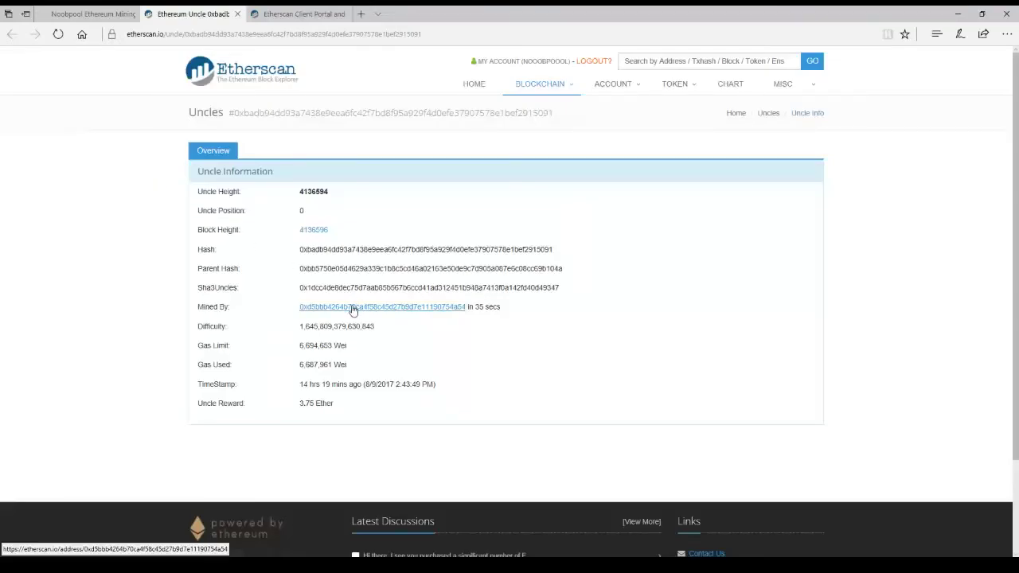
{"action": "left_click", "coordinate": [353, 309]}
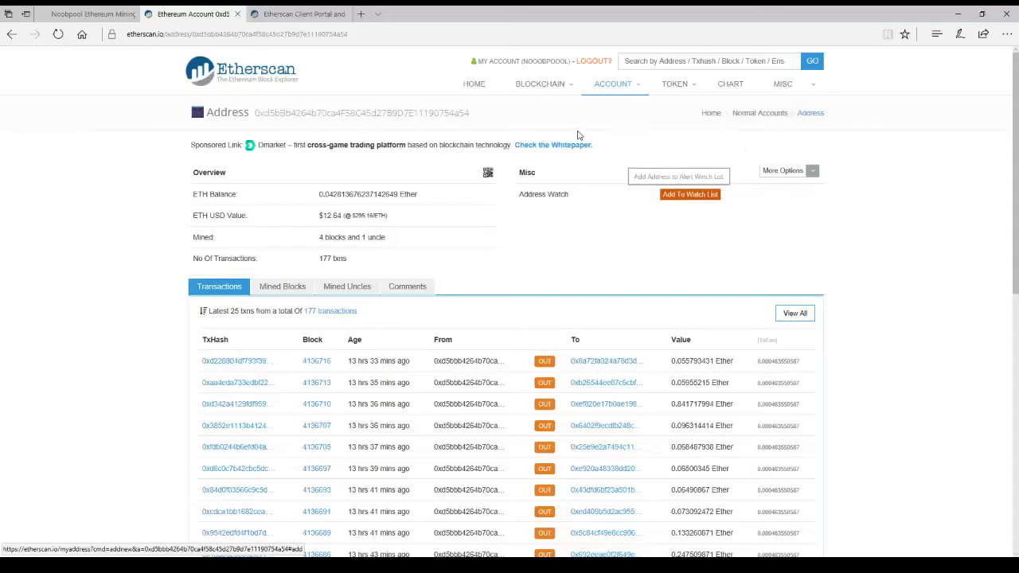
Watch the mining address with description 'Noobpool wallet' and e-mail notifications.
{"action": "left_click", "coordinate": [685, 196]}
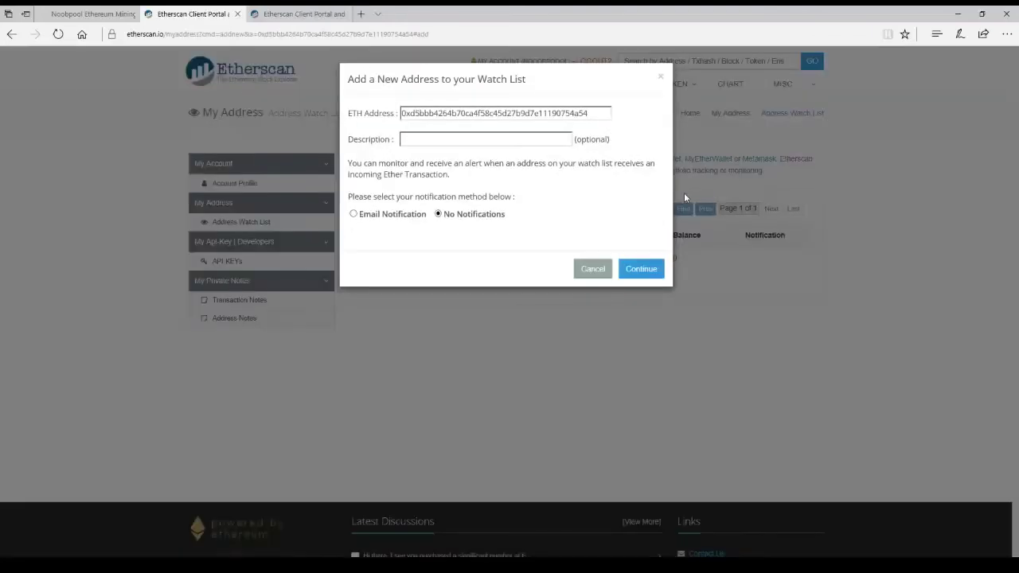
{"action": "left_click", "coordinate": [428, 143]}
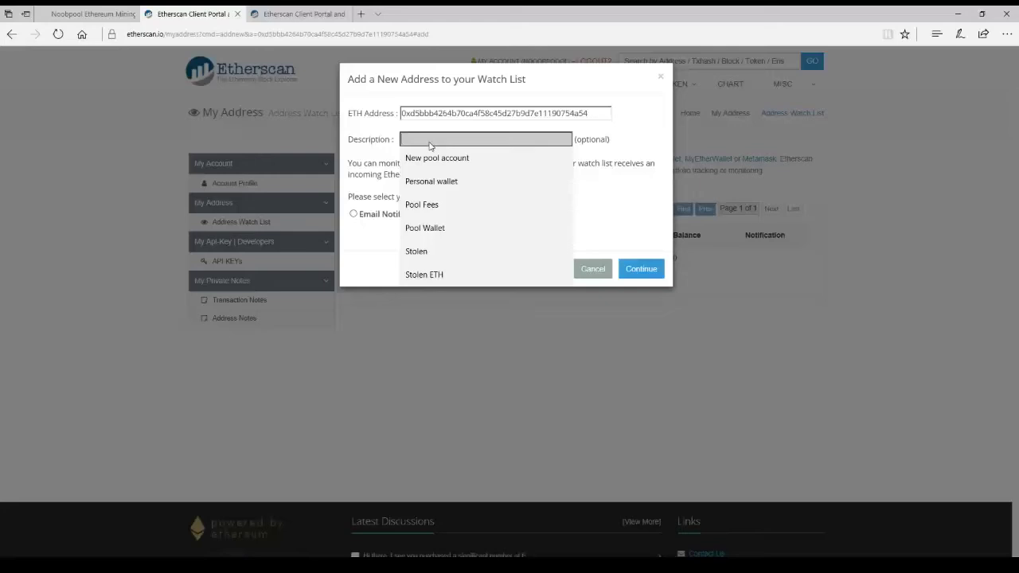
{"action": "type", "text": "Noobp"}
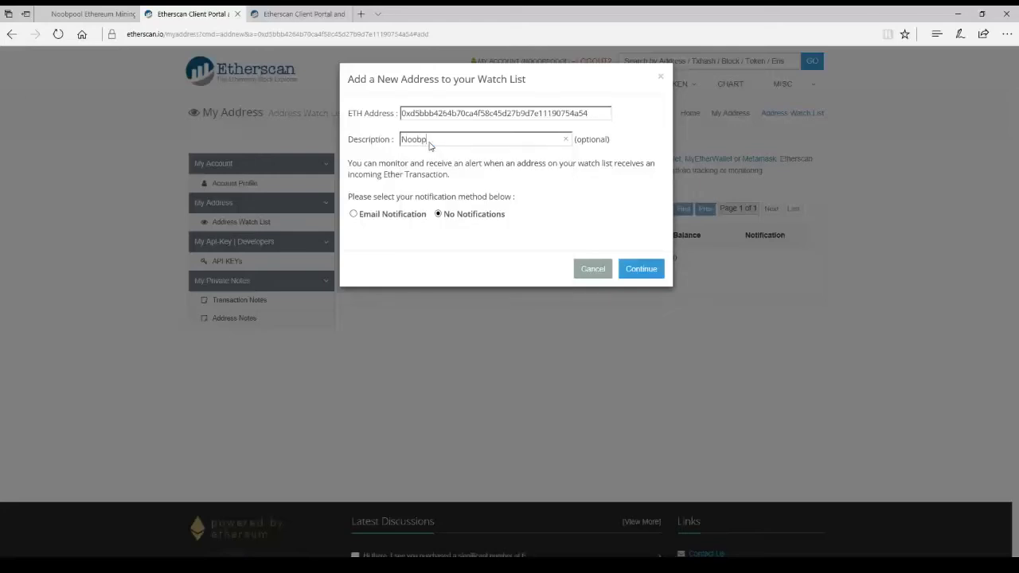
{"action": "type", "text": "ool wallet"}
{"action": "left_click", "coordinate": [354, 215]}
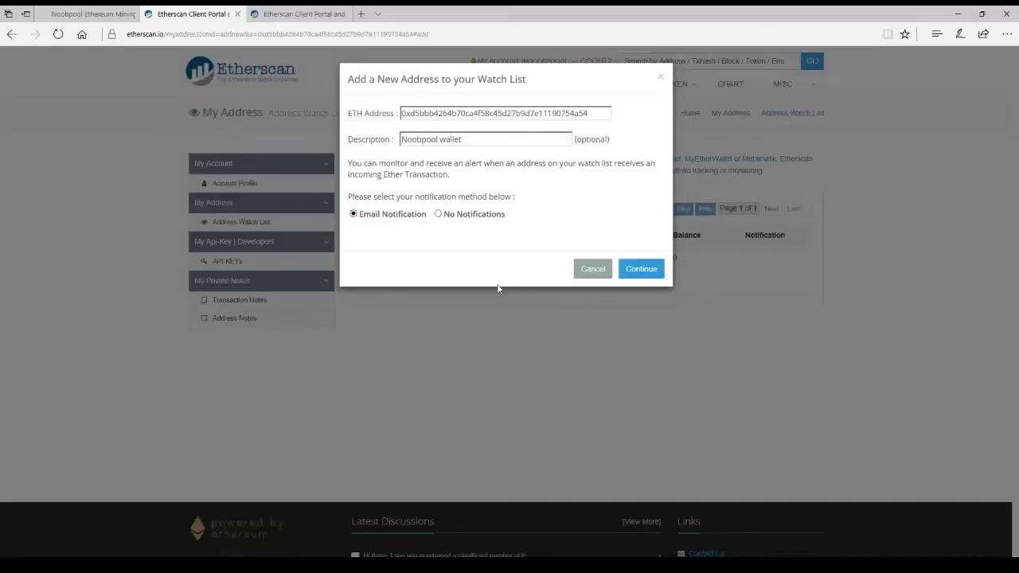
{"action": "left_click", "coordinate": [641, 269]}
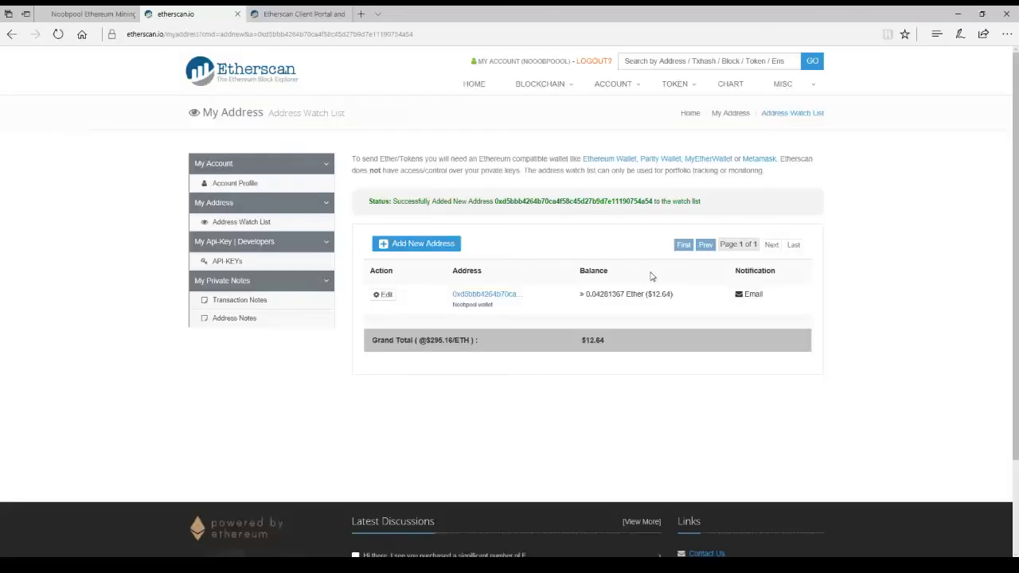
Disable e-mail notifications for the Noobpool wallet, then switch to the NoobPool blocks tab.
{"action": "left_click", "coordinate": [382, 296]}
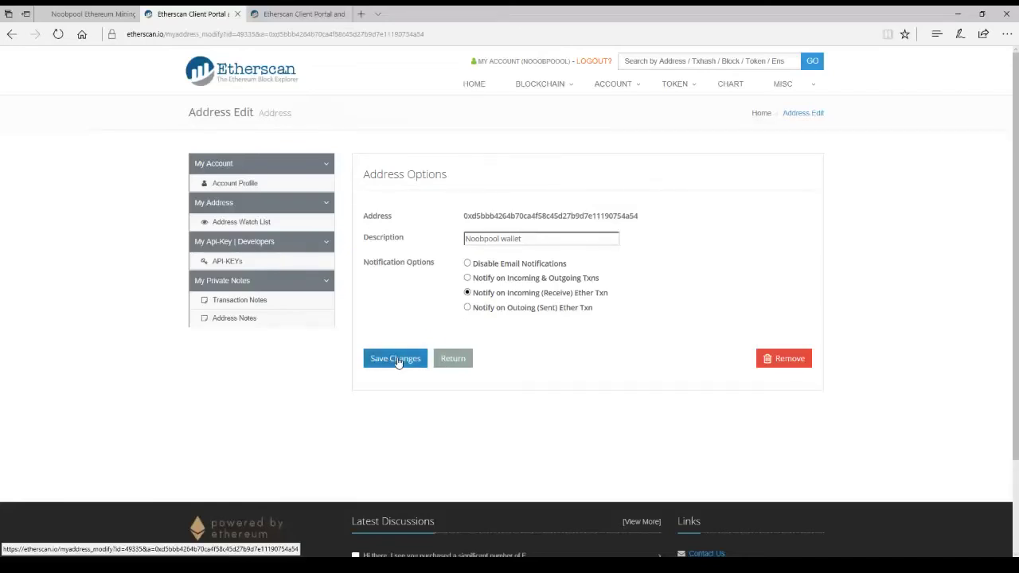
{"action": "left_click", "coordinate": [467, 263]}
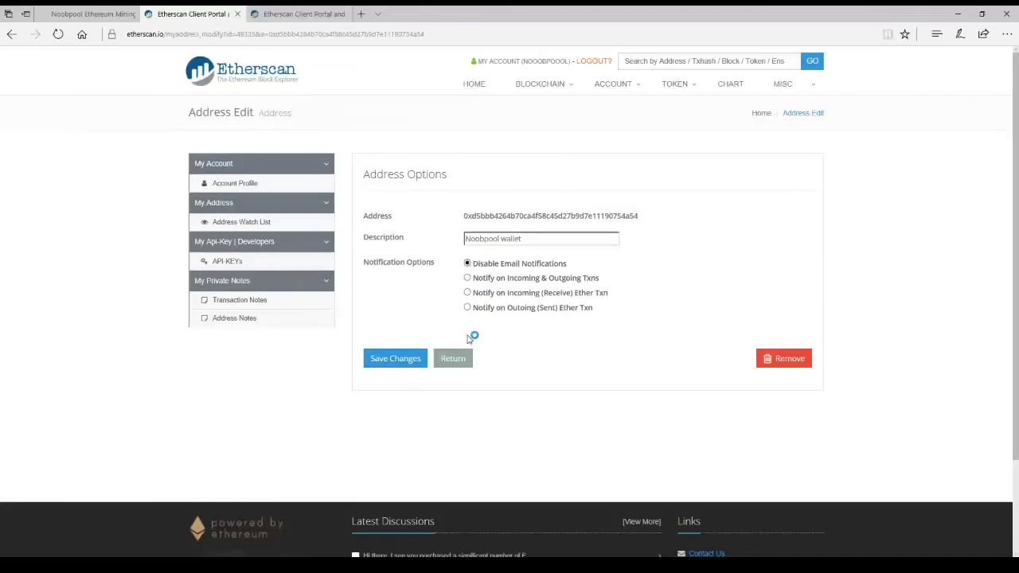
{"action": "left_click", "coordinate": [419, 350]}
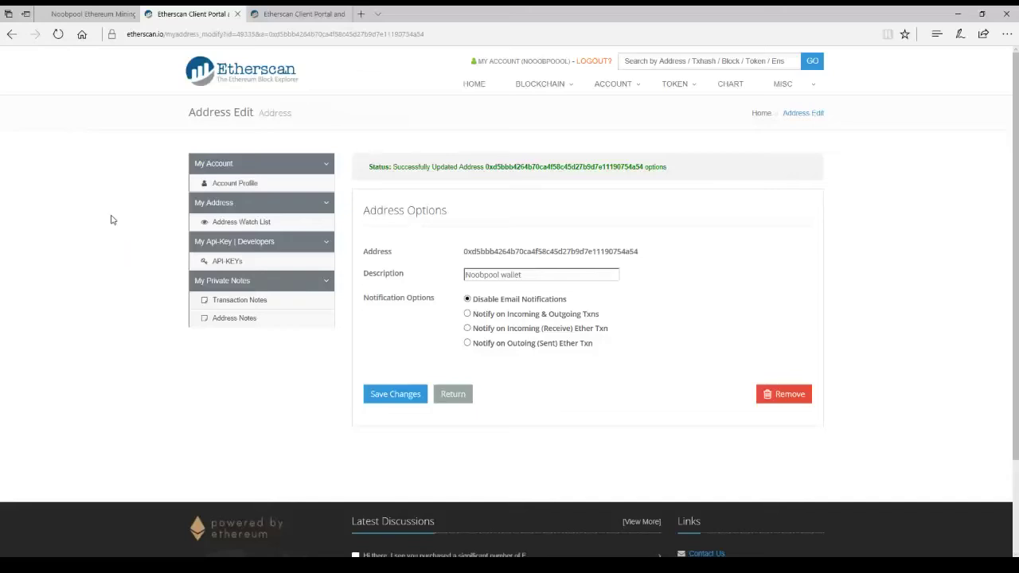
{"action": "left_click", "coordinate": [69, 11]}
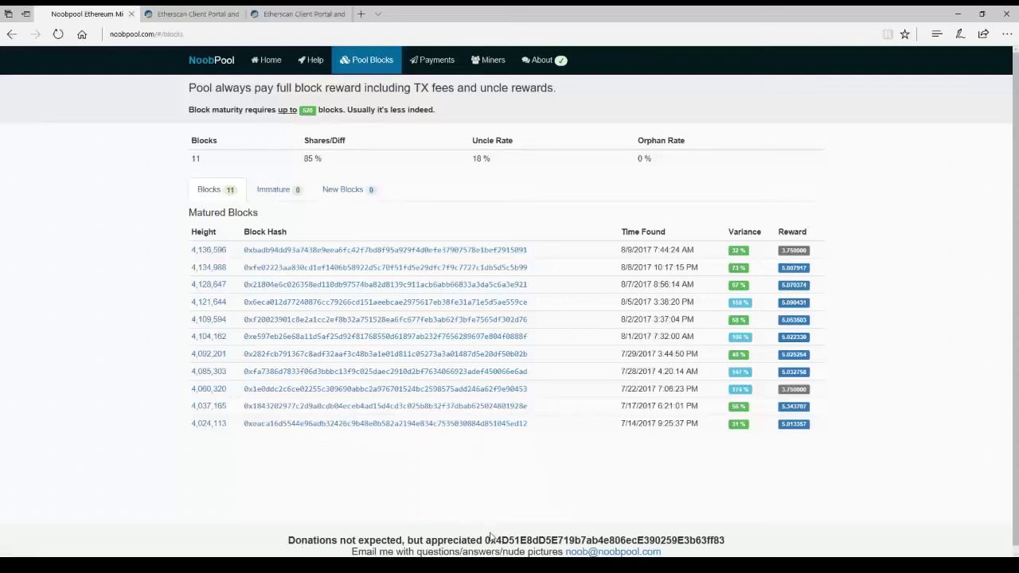
Copy the footer donation address from NoobPool and return to the Etherscan tab.
{"action": "left_click_drag", "start_coordinate": [486, 541], "coordinate": [726, 543]}
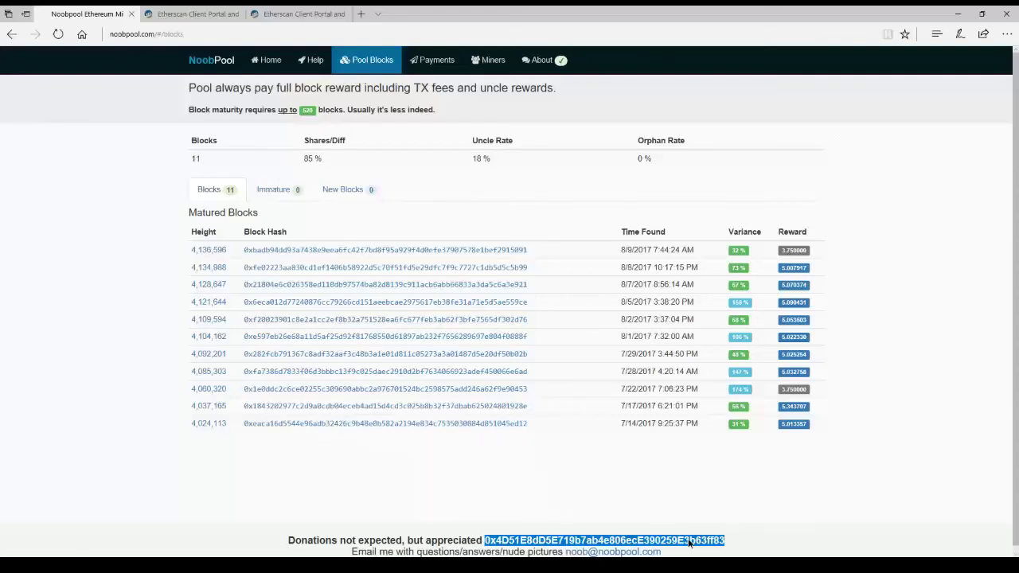
{"action": "right_click", "coordinate": [706, 543]}
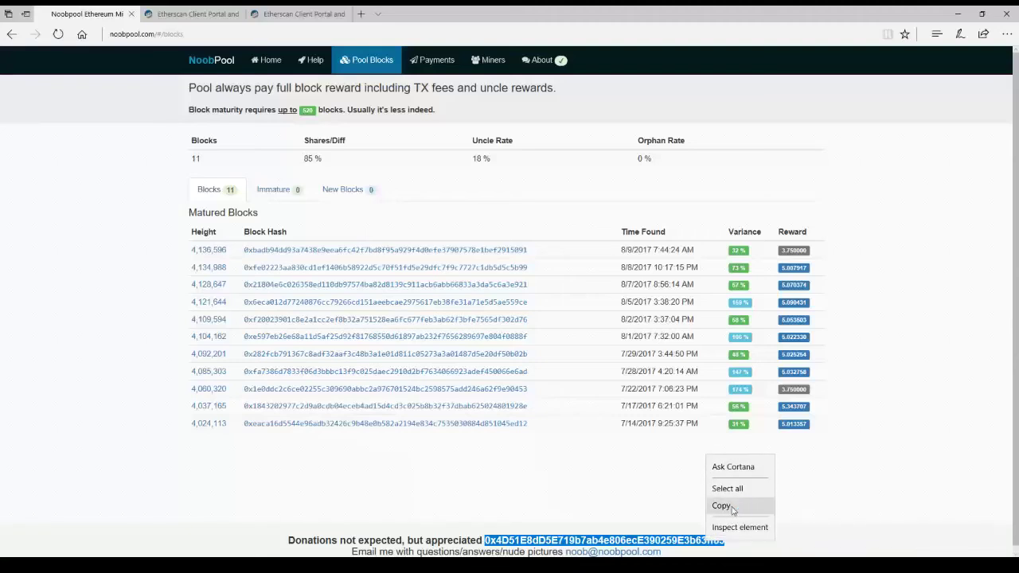
{"action": "left_click", "coordinate": [725, 505]}
{"action": "left_click", "coordinate": [220, 9]}
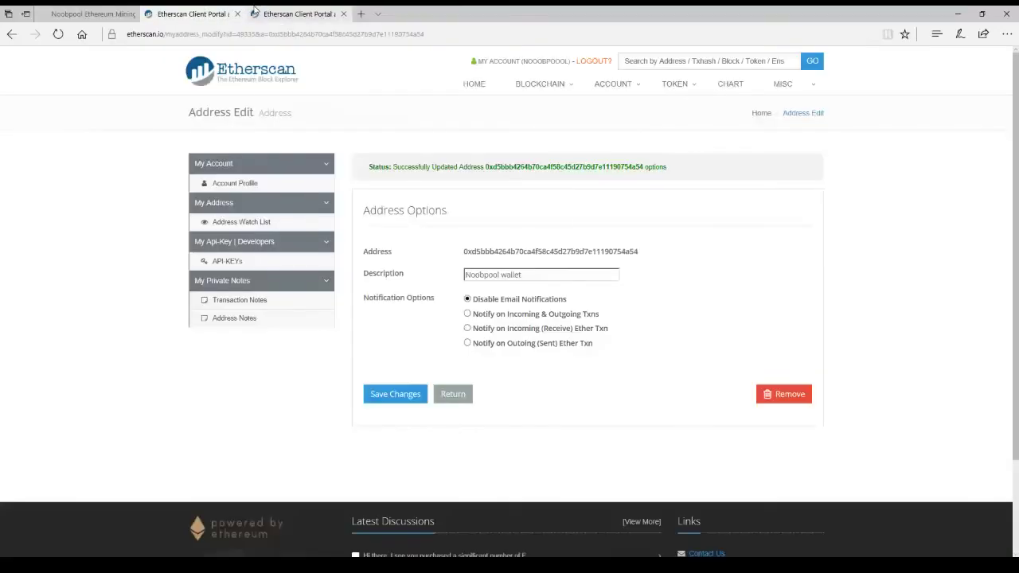
Paste the copied donation address into Etherscan's search and look it up.
{"action": "right_click", "coordinate": [713, 61]}
{"action": "left_click", "coordinate": [737, 92]}
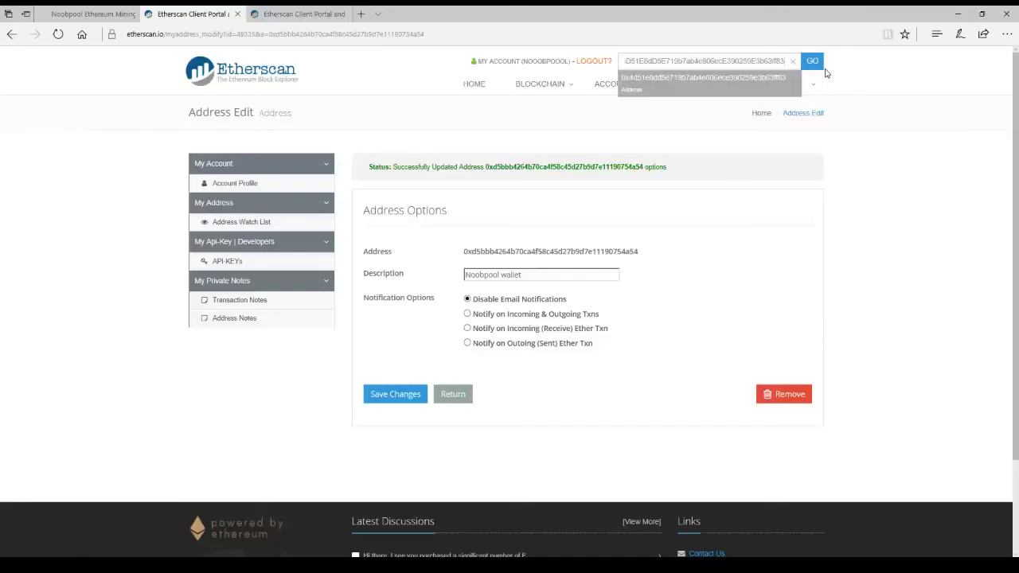
{"action": "left_click", "coordinate": [812, 63]}
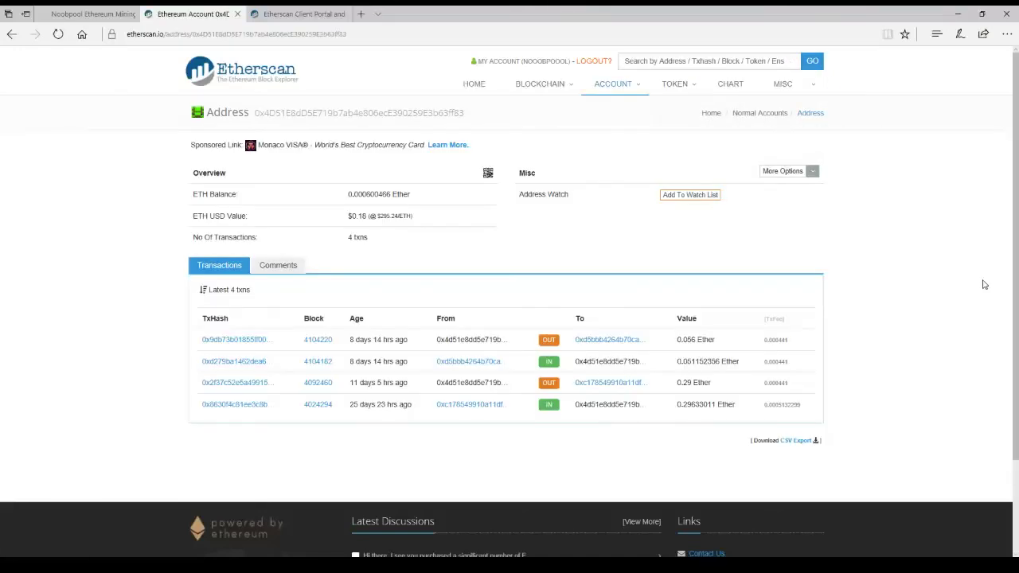
Add it to the watch list as 'Personal wallet' with e-mail notifications.
{"action": "left_click", "coordinate": [681, 199]}
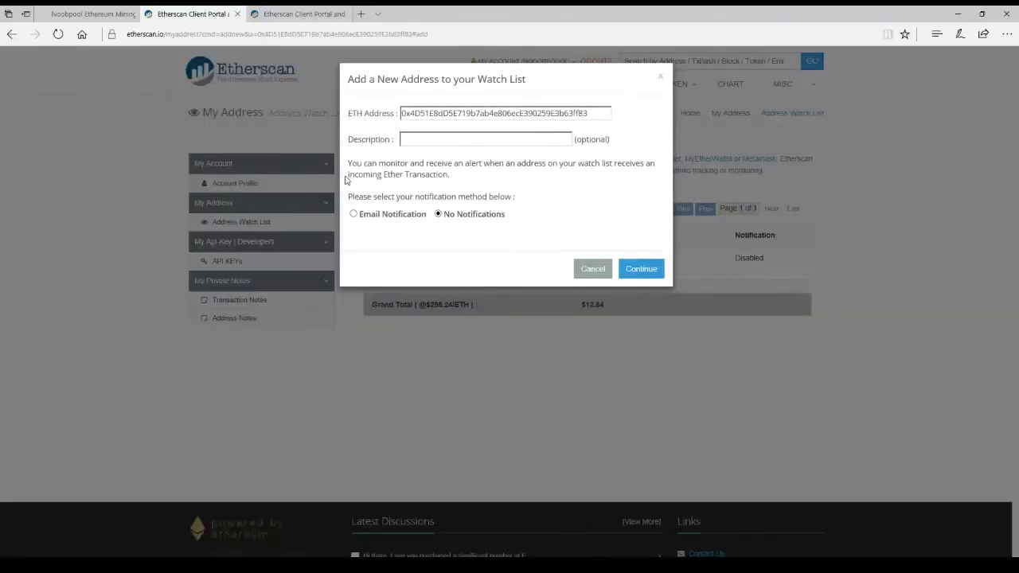
{"action": "left_click", "coordinate": [421, 138]}
{"action": "type", "text": "wa"}
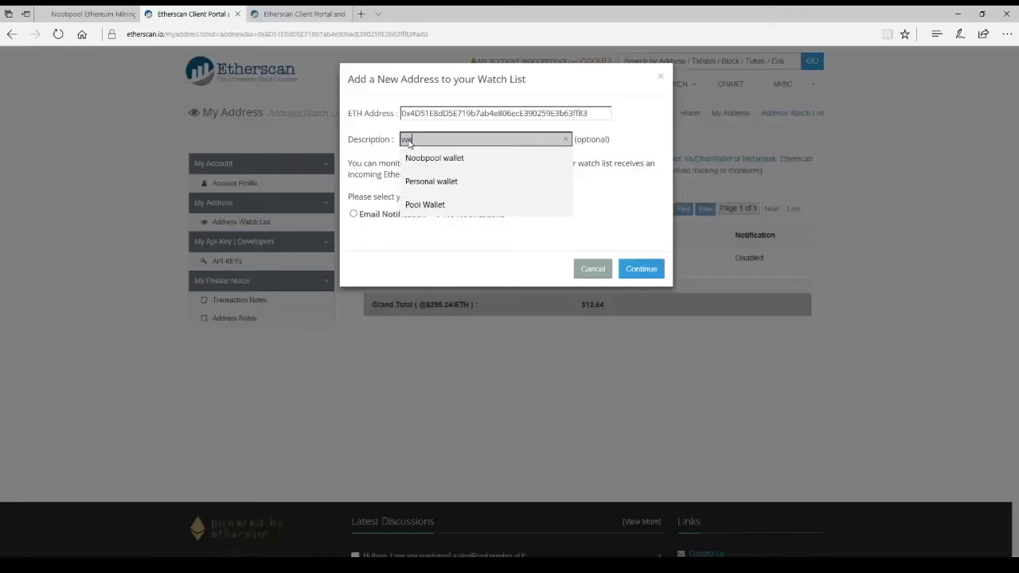
{"action": "left_click", "coordinate": [443, 181]}
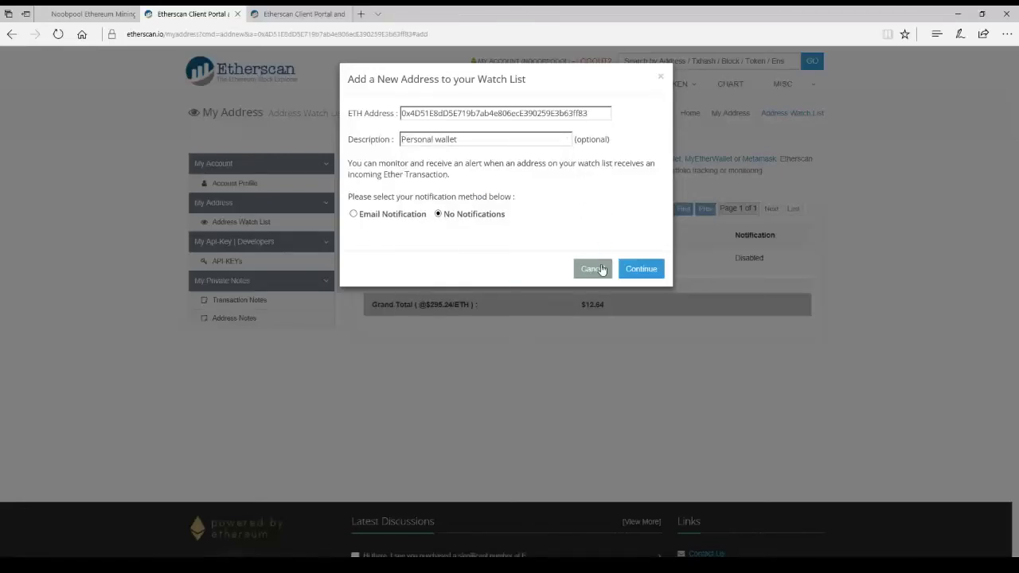
{"action": "left_click", "coordinate": [354, 214]}
{"action": "left_click", "coordinate": [655, 274]}
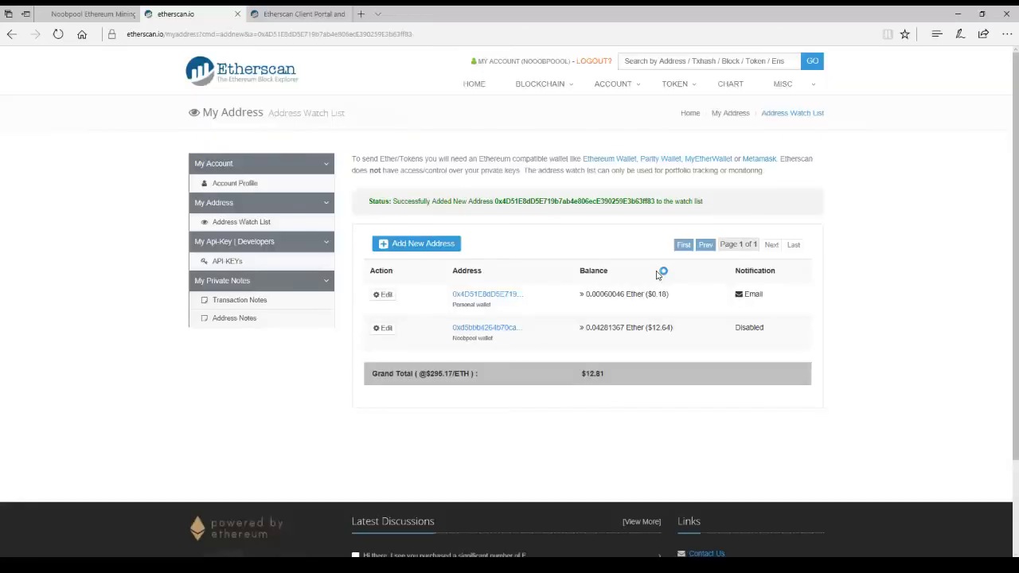
Set the Personal wallet's notifications to Disable Email Notifications and save the changes.
{"action": "left_click", "coordinate": [381, 302]}
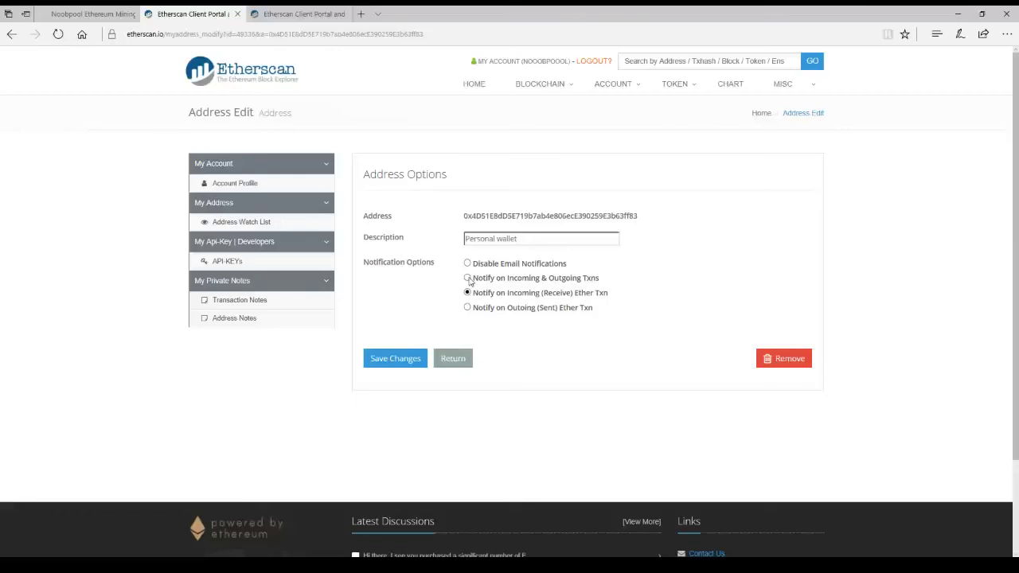
{"action": "left_click", "coordinate": [468, 278]}
{"action": "left_click", "coordinate": [467, 263]}
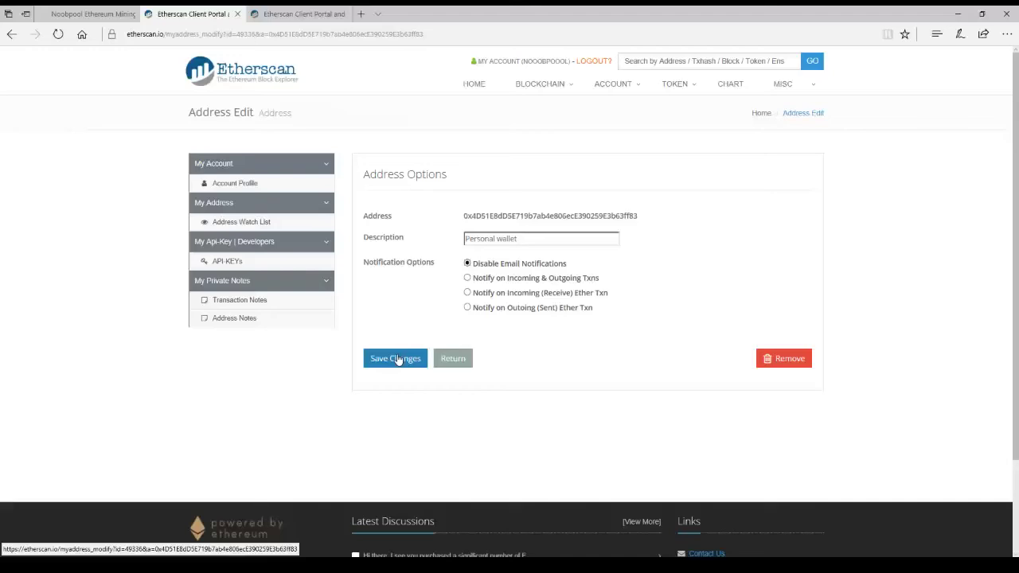
{"action": "left_click", "coordinate": [398, 360]}
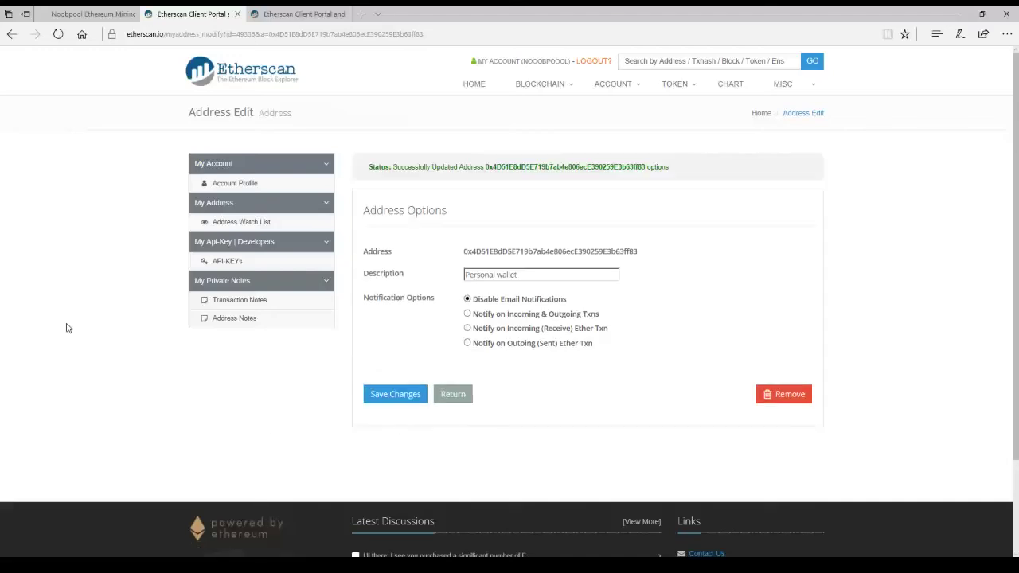
Return to the Address Watch List and check the $12.81 grand total for both wallets.
{"action": "left_click", "coordinate": [240, 222]}
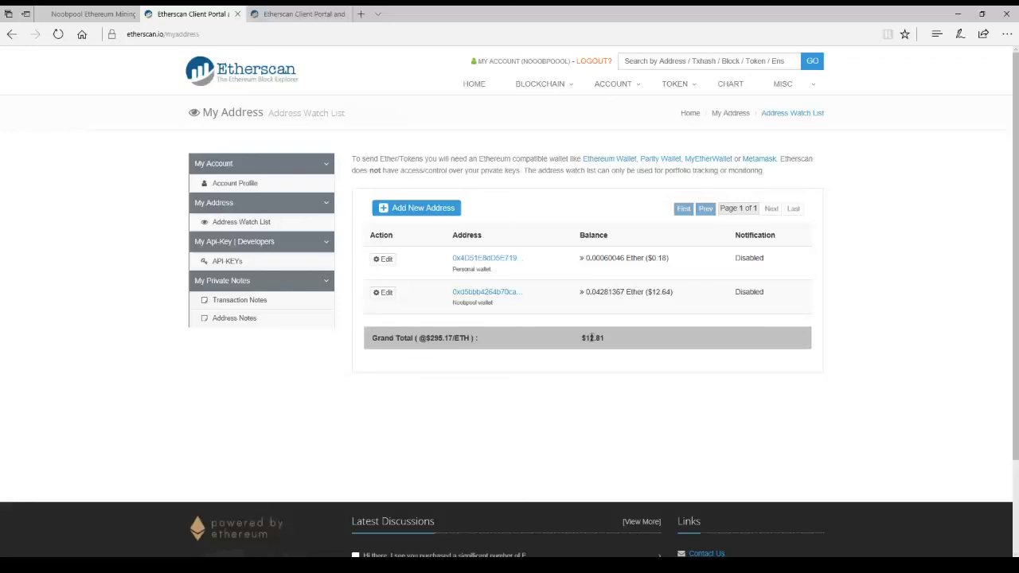
{"action": "left_click_drag", "start_coordinate": [580, 338], "coordinate": [606, 338]}
{"action": "left_click", "coordinate": [507, 347]}
Close both Etherscan tabs and show the NoobPool home page with its payment instructions.
{"action": "left_click", "coordinate": [348, 13]}
{"action": "left_click", "coordinate": [237, 13]}
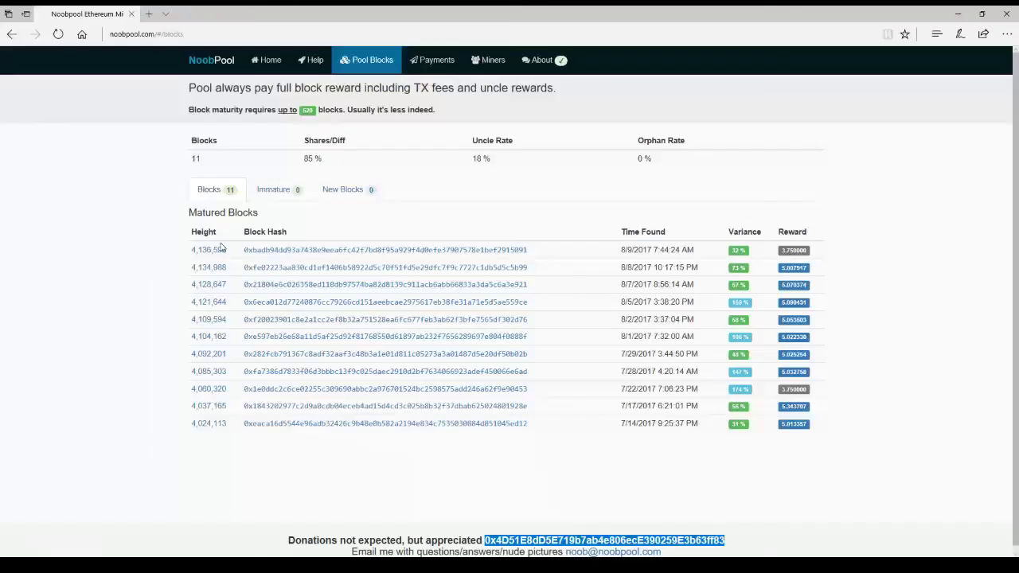
{"action": "left_click", "coordinate": [269, 67]}
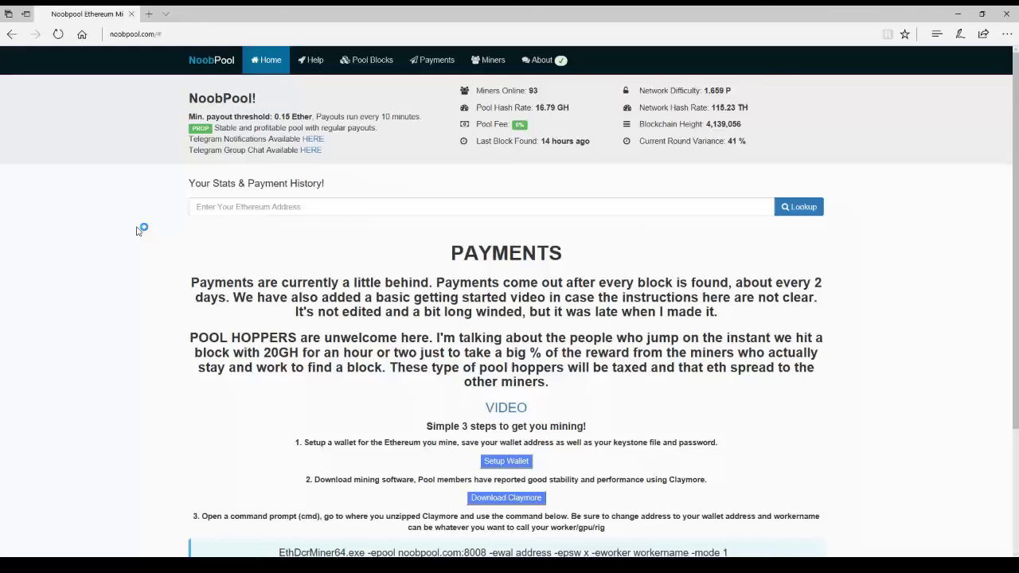